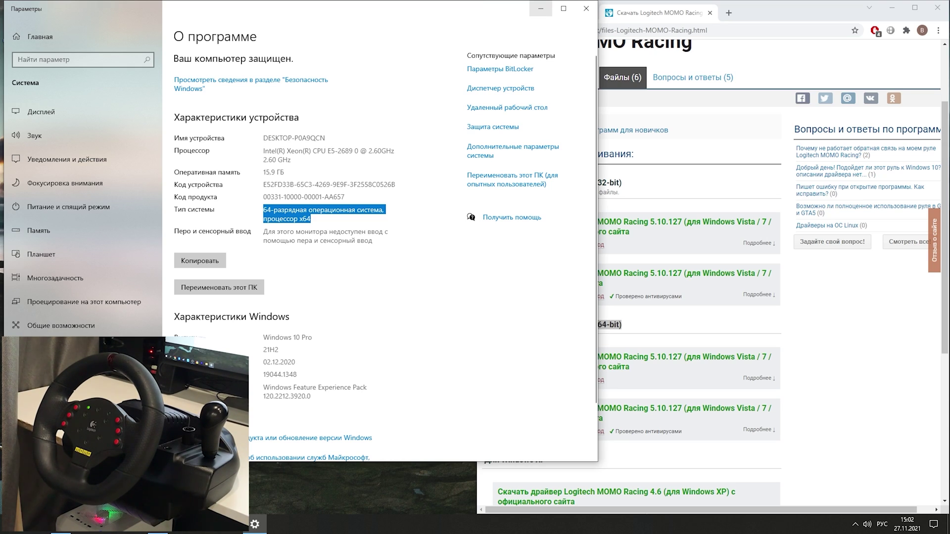
# Step: Download the 64-bit Logitech MOMO Racing 5.10.127 driver from the official-site link and launch lgs510_x64.exe
pyautogui.hotkey('alt', 'Tab')
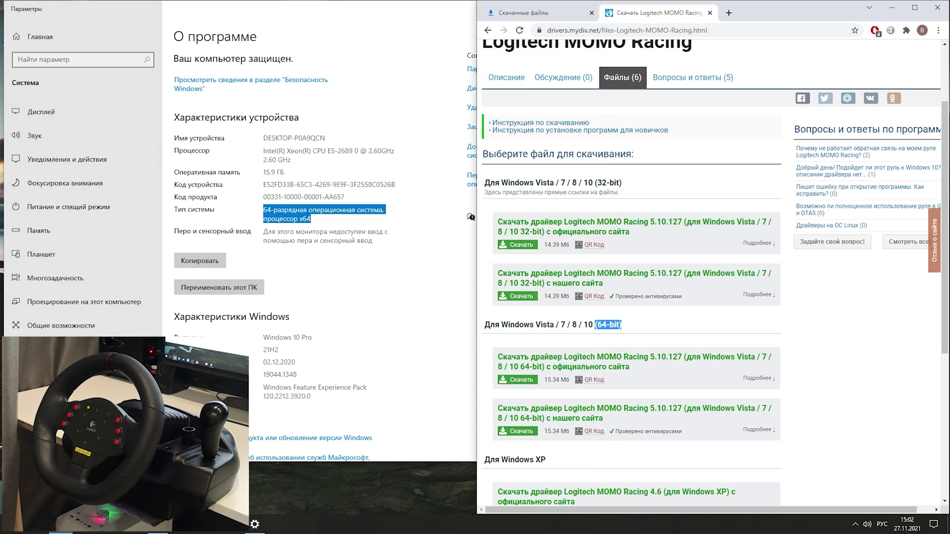
pyautogui.click(633, 361)
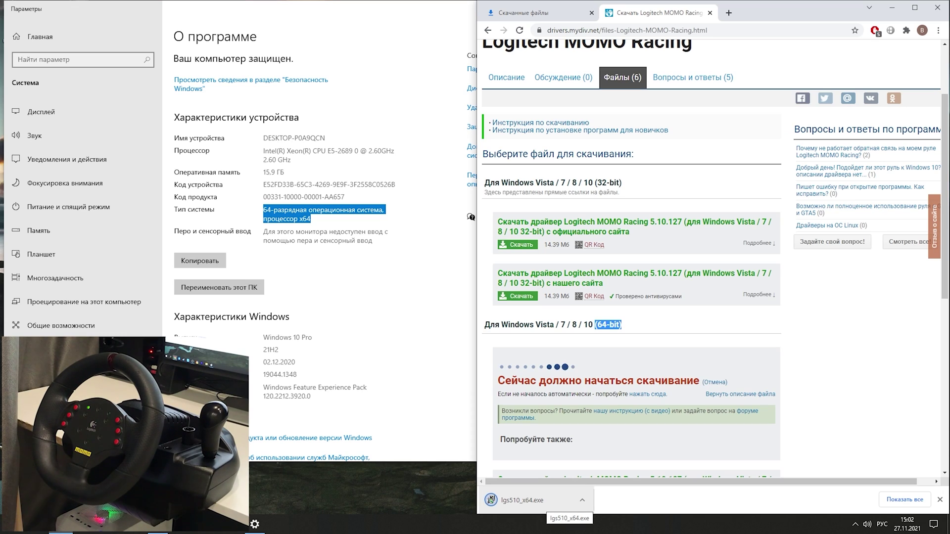
pyautogui.click(542, 500)
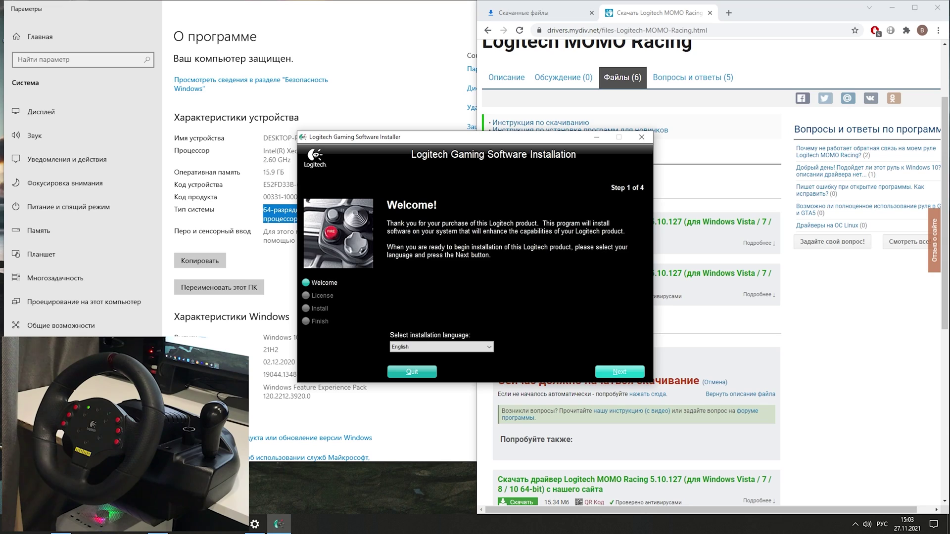
# Step: Keep English as the installation language, accept the license agreement and install Logitech Gaming Software
pyautogui.press('Return')
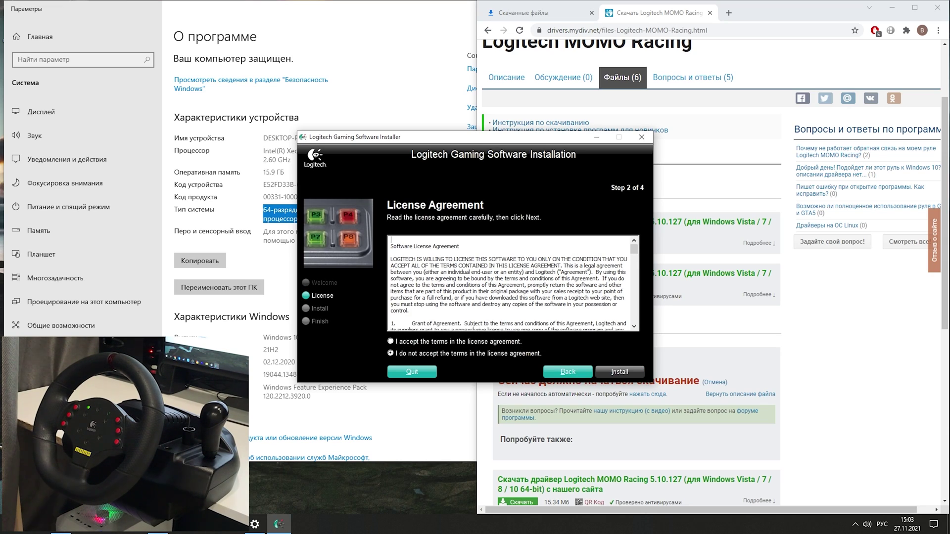
pyautogui.click(390, 341)
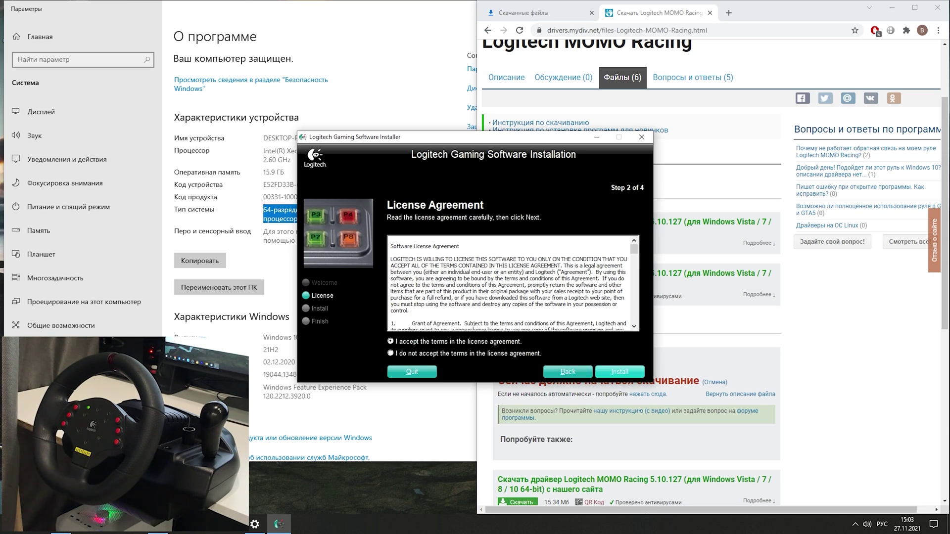
pyautogui.press('Return')
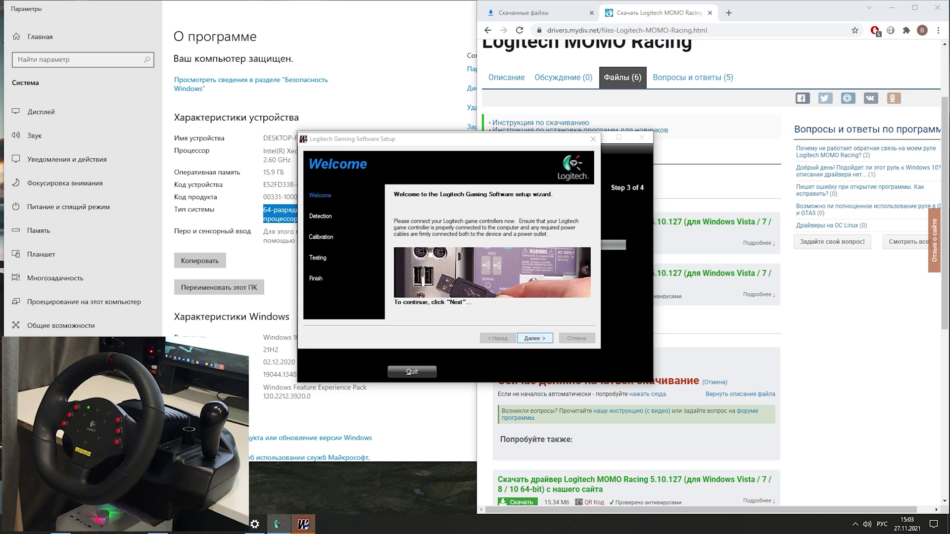
# Step: Run the wizard's controller detection and calibration, then check the steering wheel, brake and accelerator on the test page and accept it
pyautogui.press('Return')
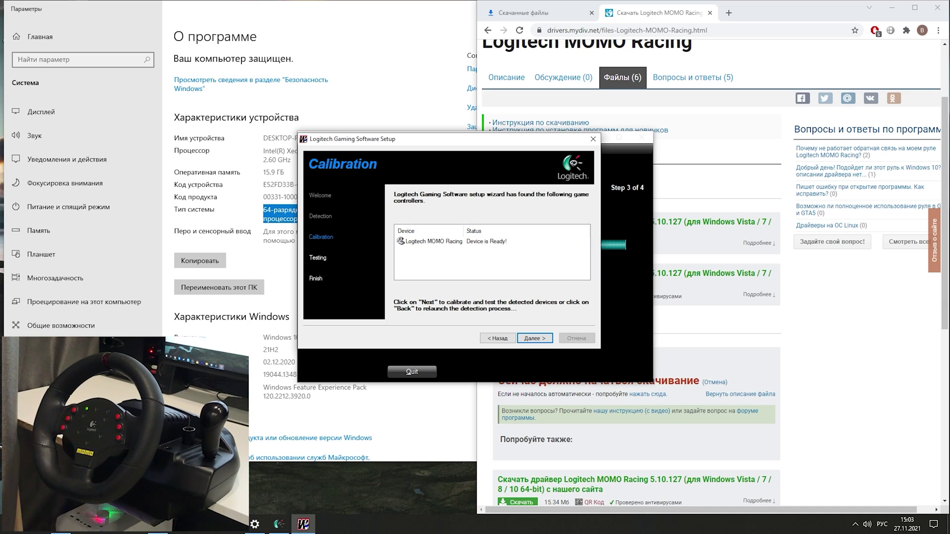
pyautogui.press('Return')
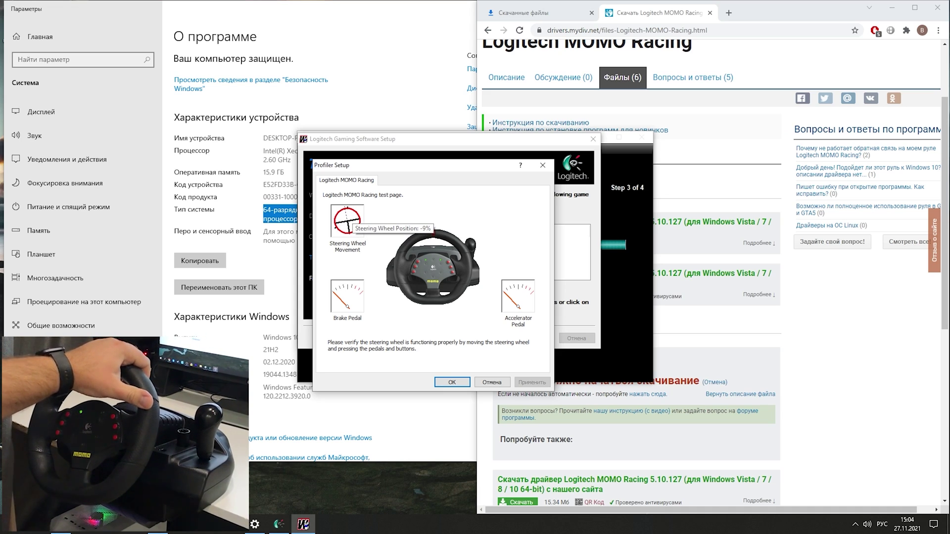
pyautogui.moveTo(343, 288)
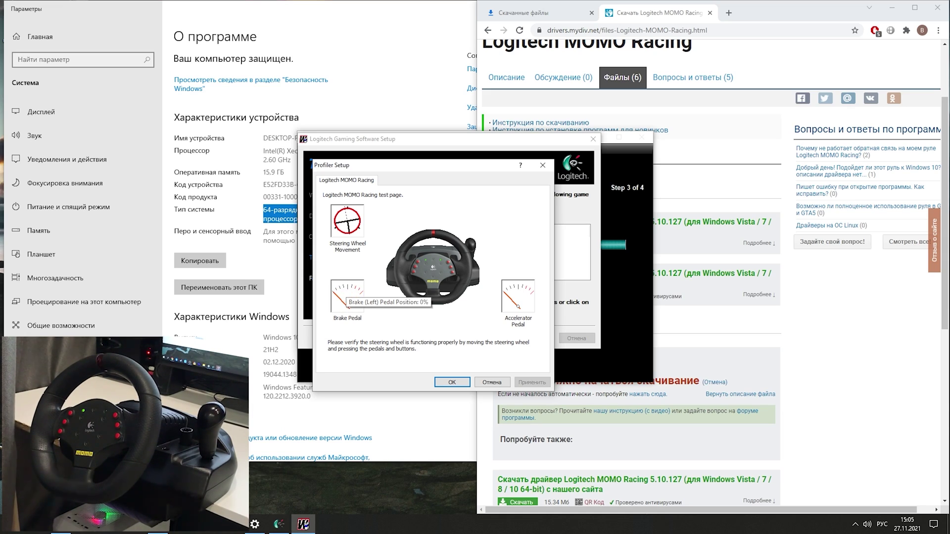
pyautogui.moveTo(509, 297)
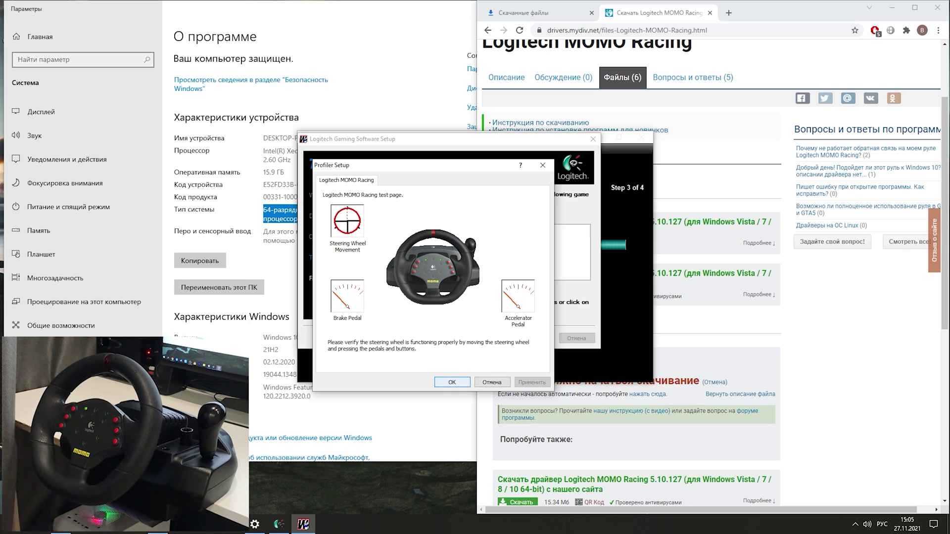
pyautogui.press('Return')
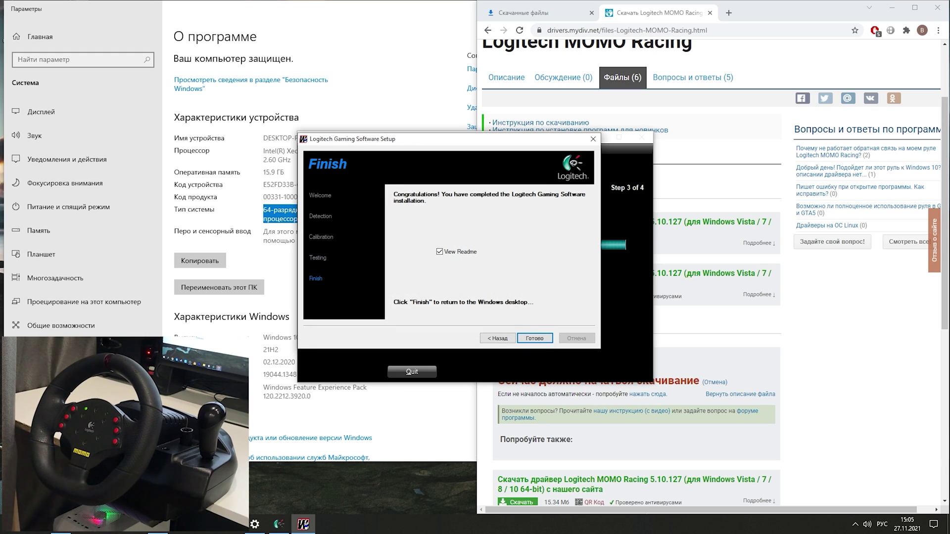
# Step: Finish the setup wizard and the installer, then close the browser and the Windows settings window
pyautogui.press('Return')
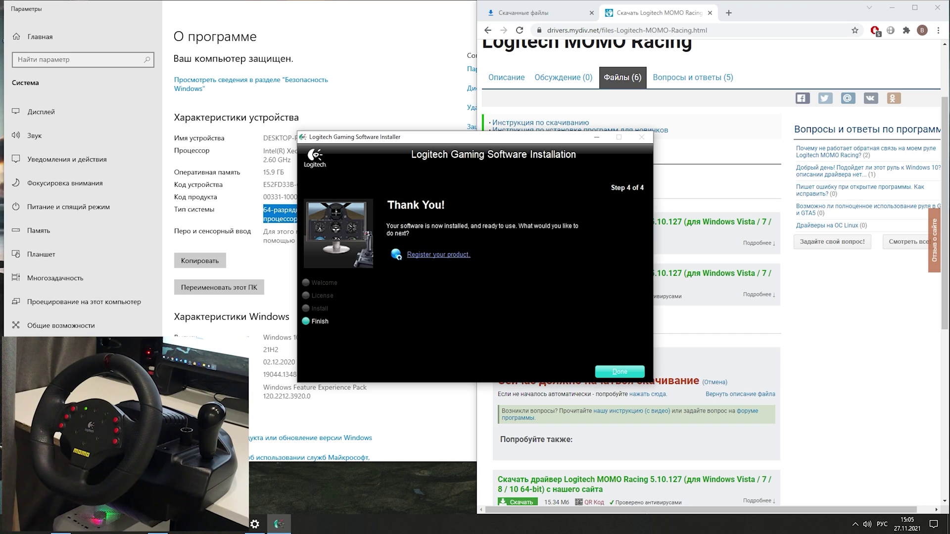
pyautogui.press('Return')
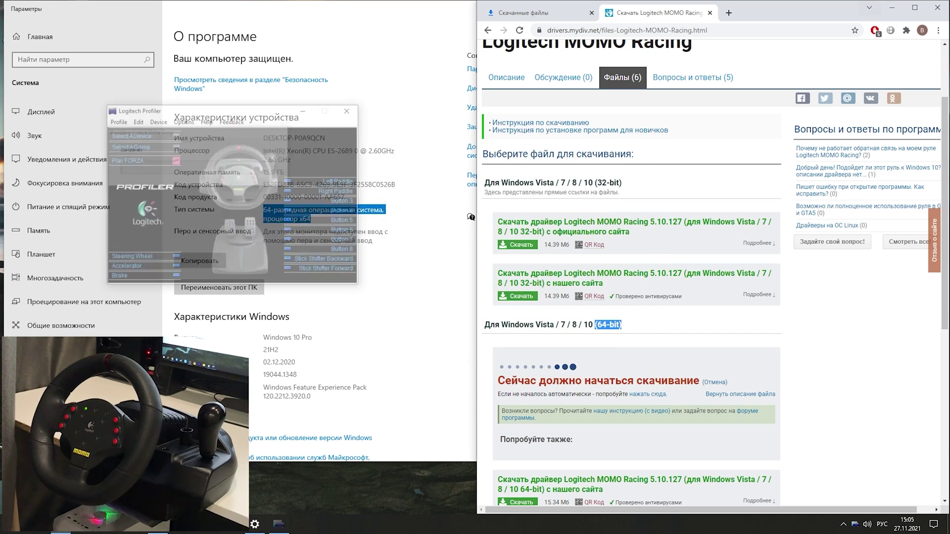
pyautogui.click(939, 7)
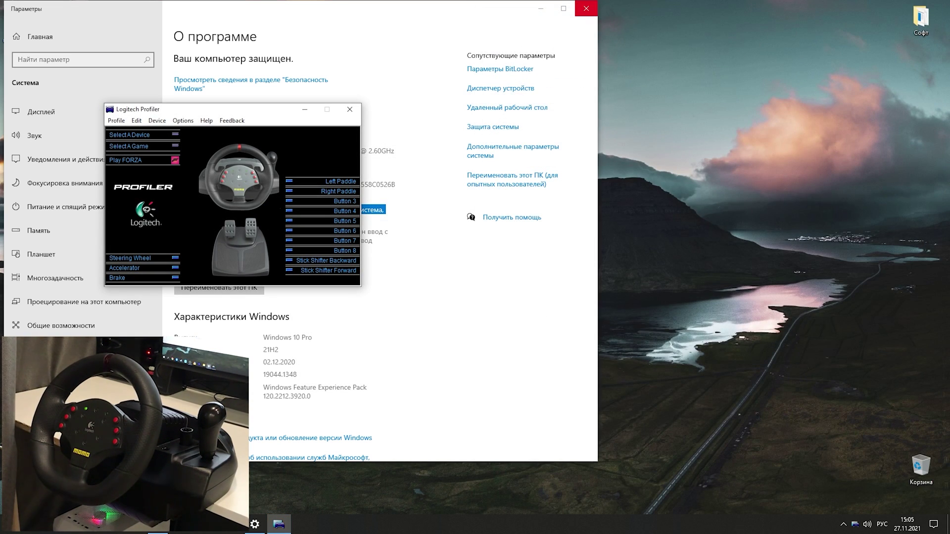
pyautogui.click(585, 8)
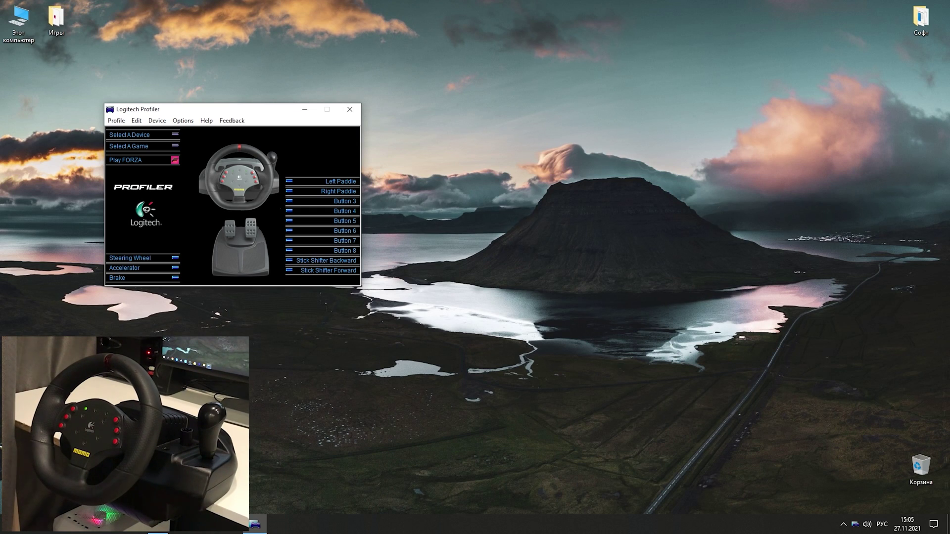
# Step: Move the Logitech Profiler window toward the middle of the desktop and open the Logitech MOMO Racing properties from its game controllers
pyautogui.moveTo(264, 109); pyautogui.dragTo(489, 181)
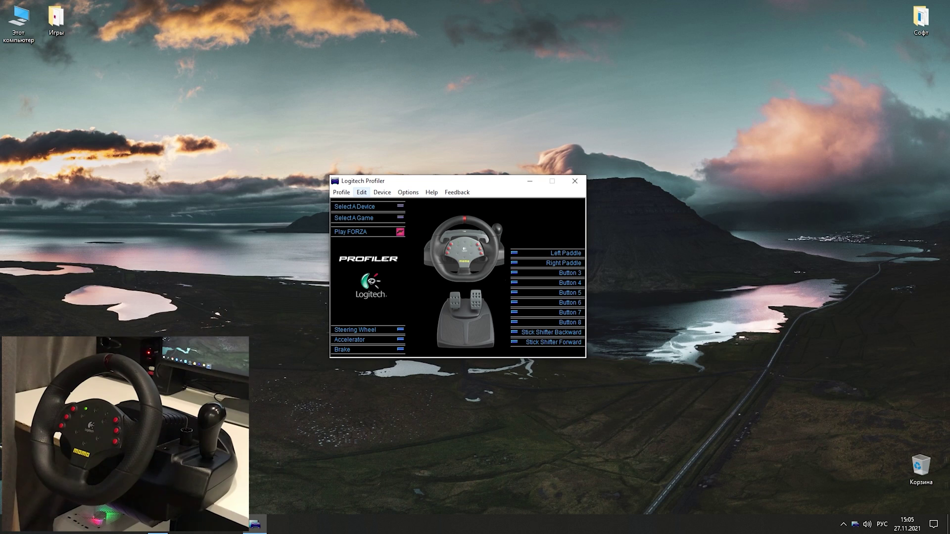
pyautogui.click(382, 193)
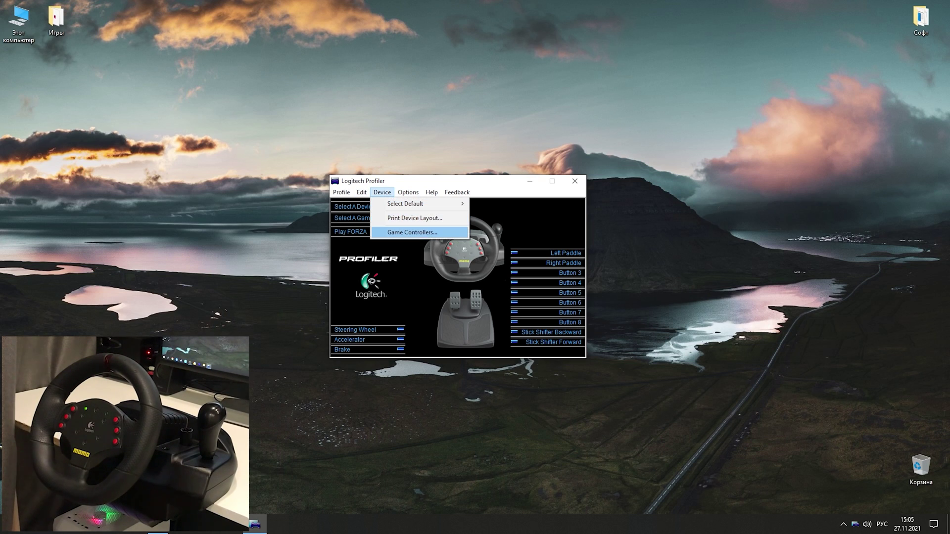
pyautogui.click(412, 232)
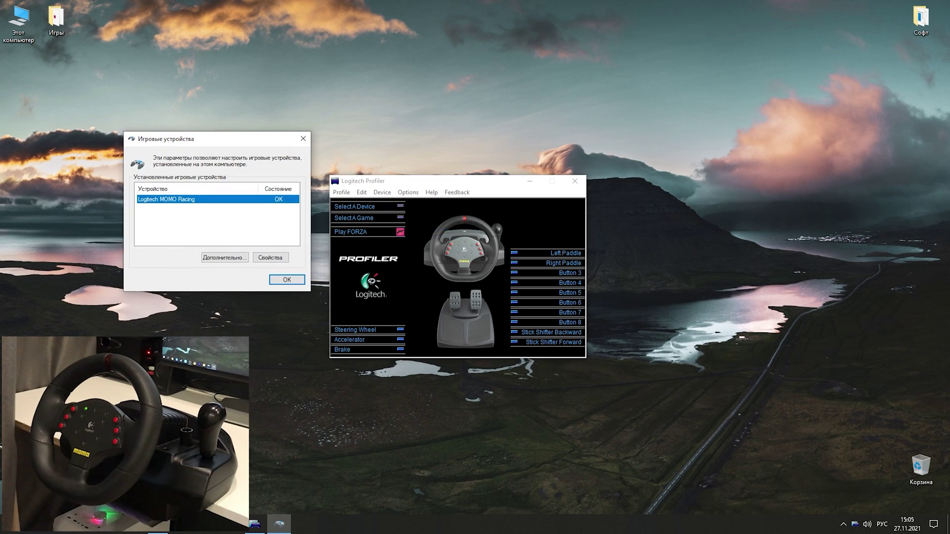
pyautogui.click(270, 257)
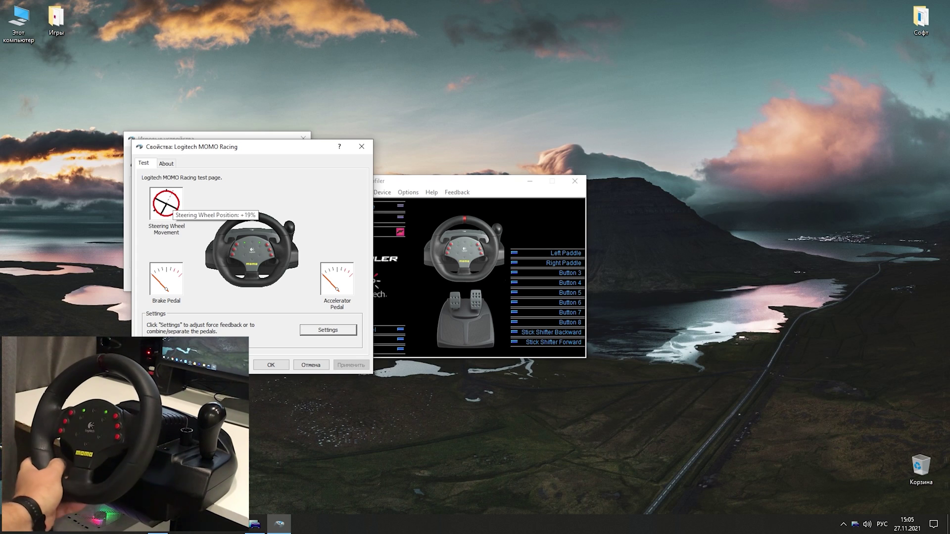
# Step: Disable the centering spring in force feedback games in the wheel's settings, close the controller dialogs and minimize Logitech Profiler
pyautogui.click(328, 330)
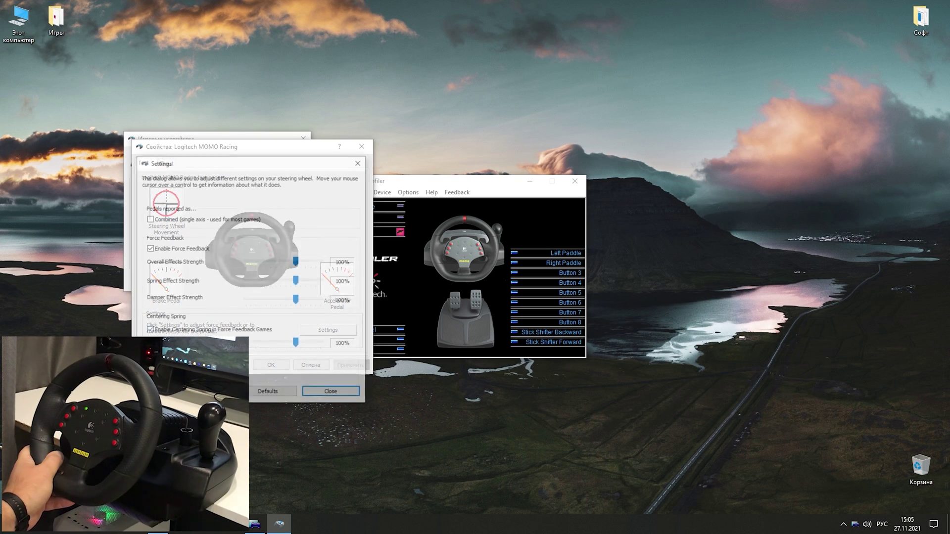
pyautogui.moveTo(219, 163); pyautogui.dragTo(368, 142)
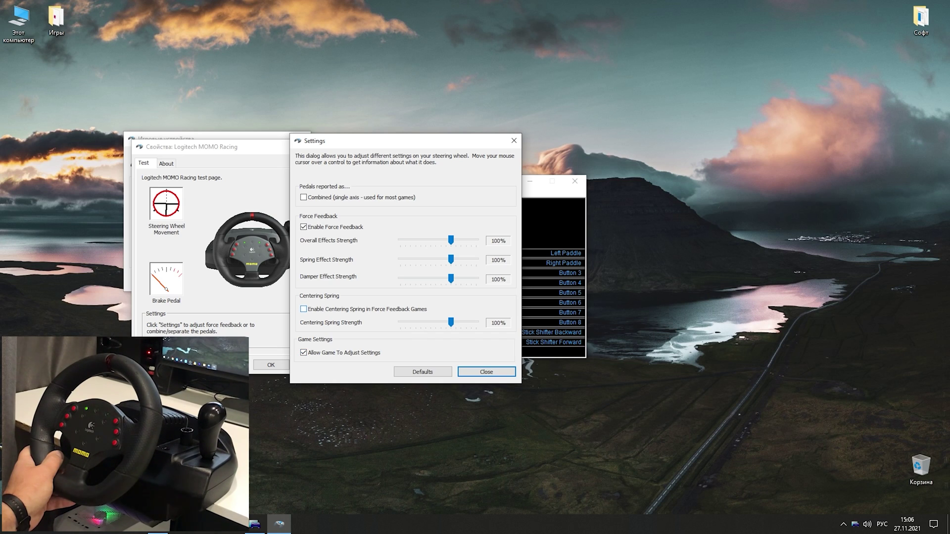
pyautogui.press('Return')
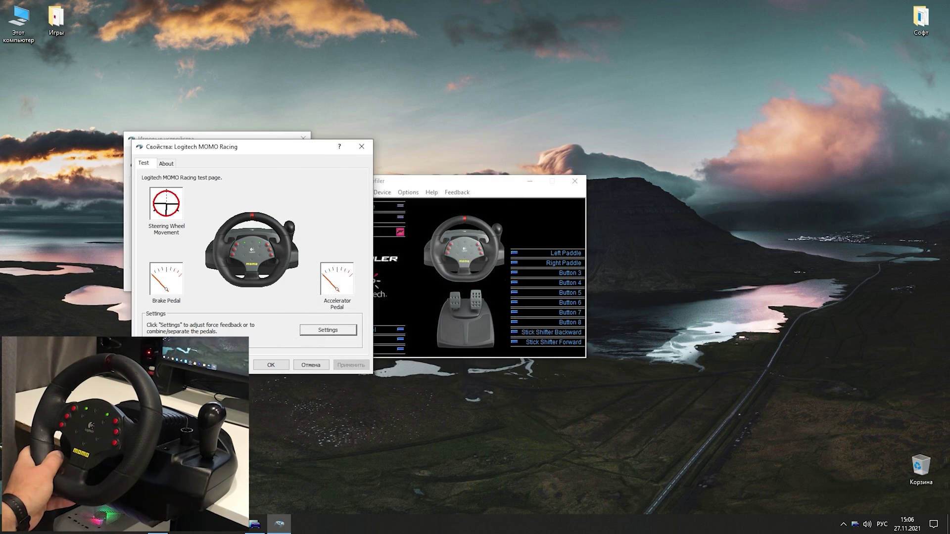
pyautogui.press('Return')
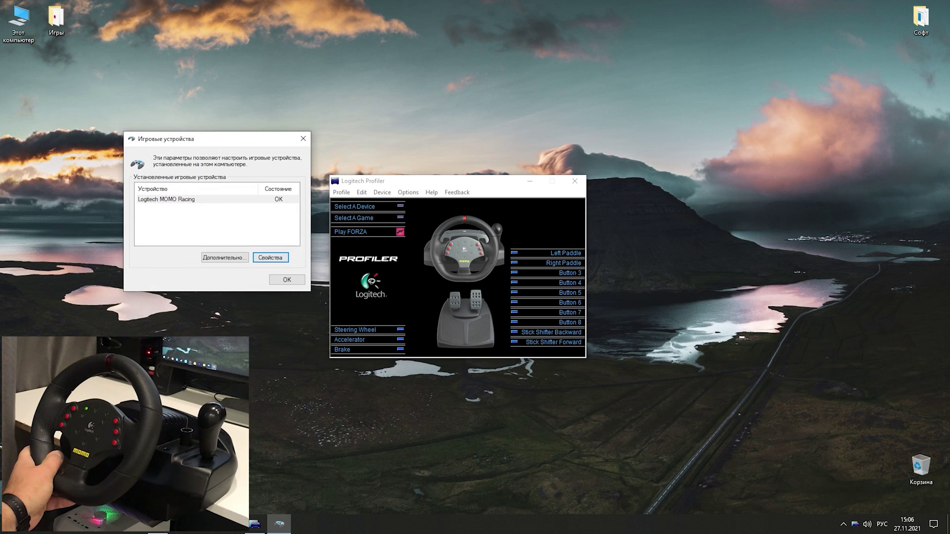
pyautogui.press('Return')
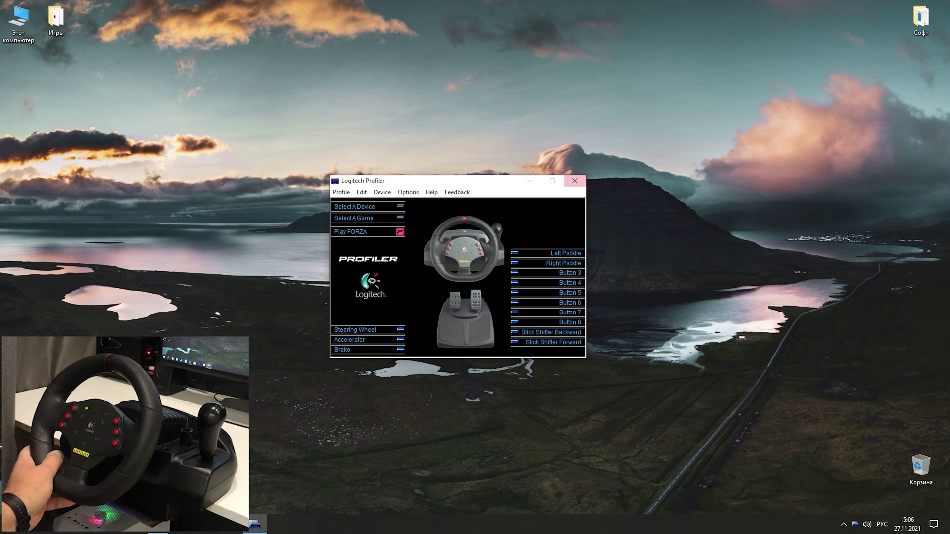
pyautogui.click(529, 181)
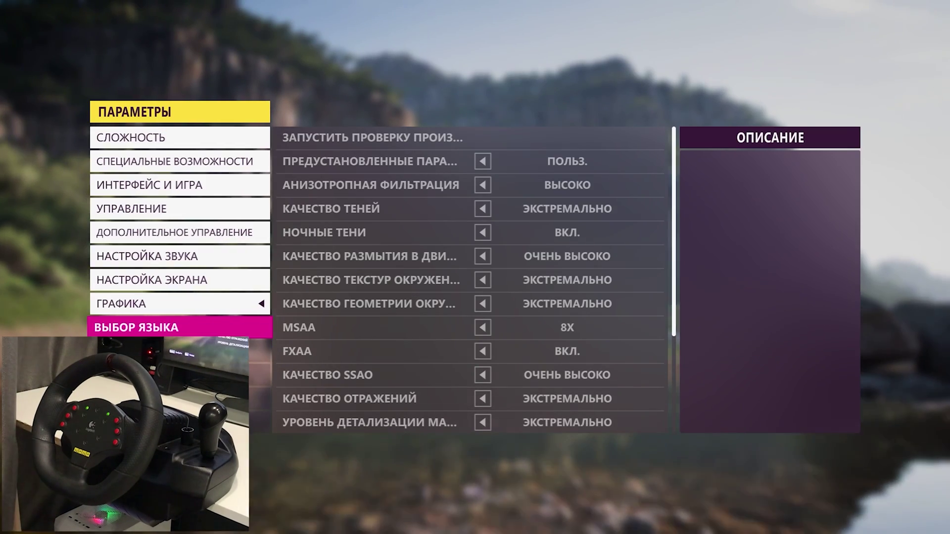
# Step: Switch to the Forza game's settings, open the control layout (Раскладка управления) and look through the gamepad bindings
pyautogui.click(148, 208)
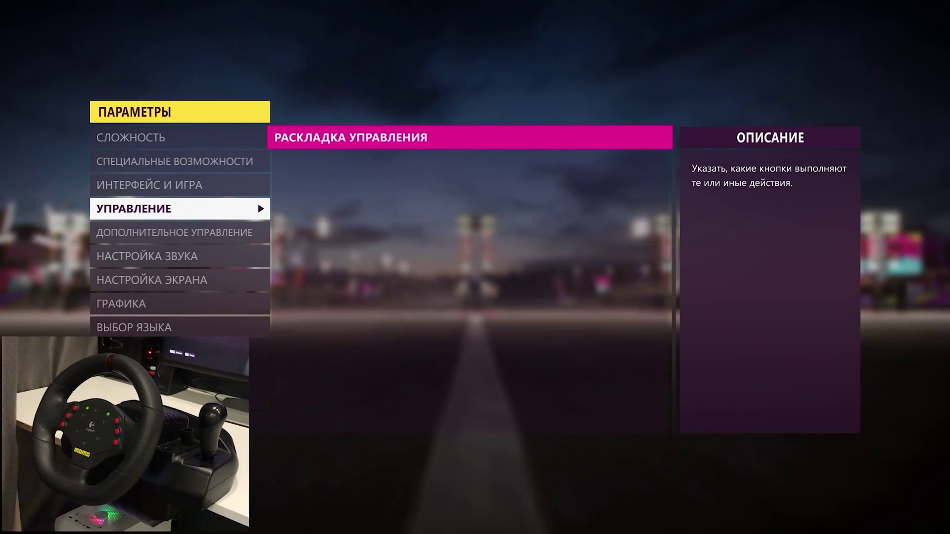
pyautogui.press('Return')
pyautogui.press('Up')
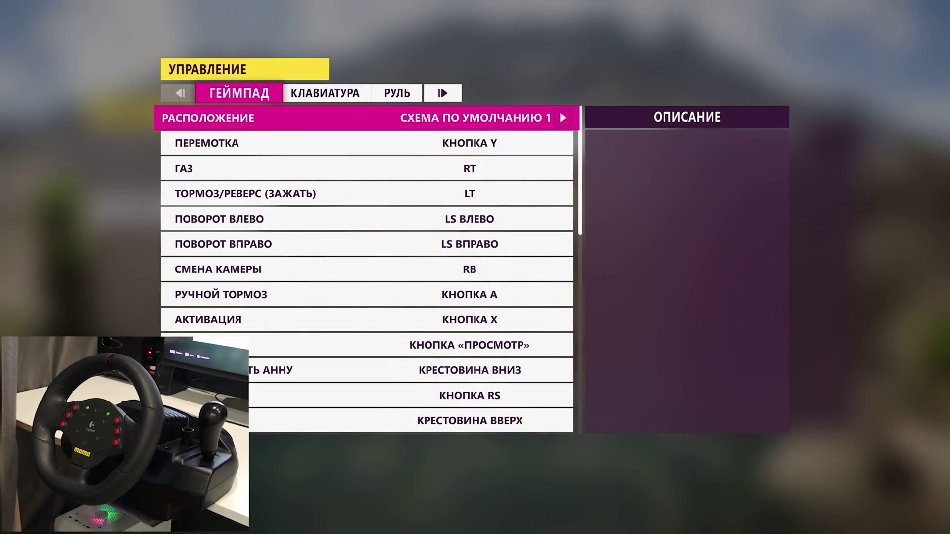
pyautogui.press('Down')
pyautogui.press('Down')
pyautogui.press('Down')
pyautogui.press('Down')
pyautogui.press('Down')
pyautogui.press('Down')
pyautogui.press('Up')
pyautogui.press('Up')
pyautogui.press('Up')
pyautogui.press('Up')
pyautogui.press('Up')
pyautogui.press('Up')
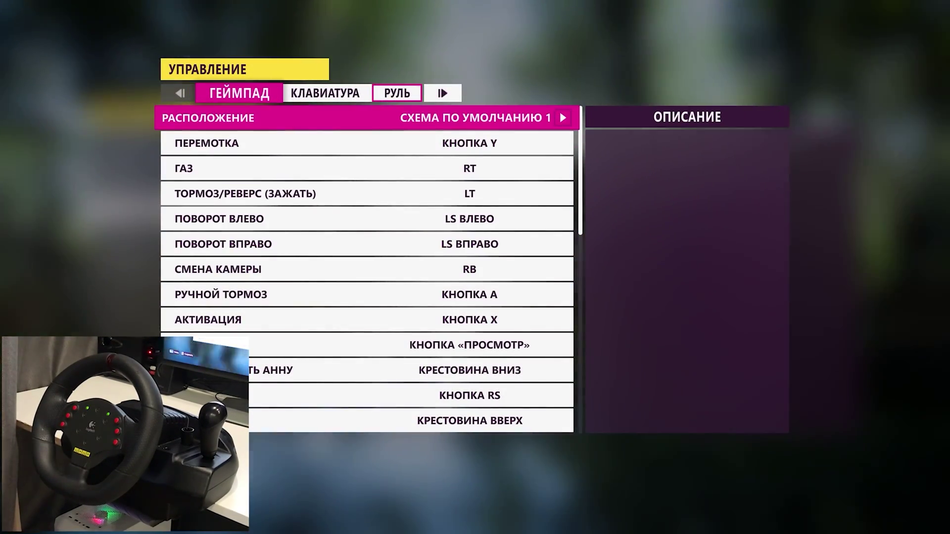
# Step: Examine all axis and button assignments of the wheel's Logitech MOMO layout, then return to the list of settings categories
pyautogui.press('e')
pyautogui.press('Down')
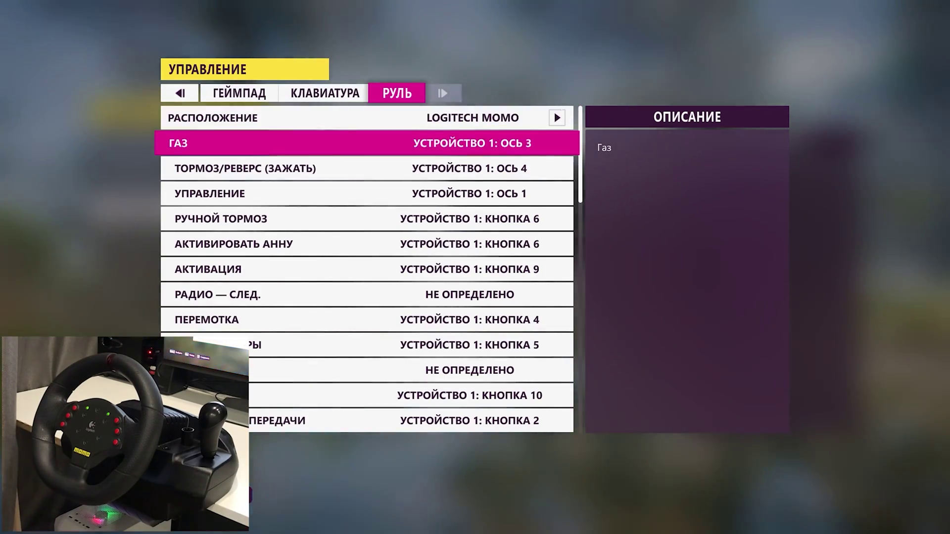
pyautogui.press('Down')
pyautogui.press('Down')
pyautogui.press('Down')
pyautogui.press('Down')
pyautogui.press('Down')
pyautogui.press('Down')
pyautogui.press('Down')
pyautogui.press('Down')
pyautogui.press('Down')
pyautogui.press('Down')
pyautogui.press('Down')
pyautogui.press('Down')
pyautogui.press('Down')
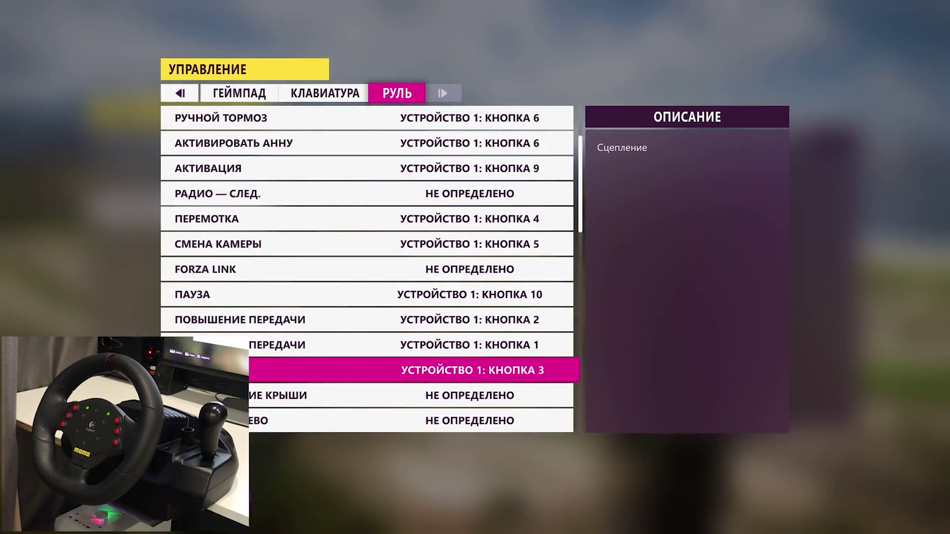
pyautogui.press('Down')
pyautogui.press('Down')
pyautogui.press('Down')
pyautogui.press('Down')
pyautogui.press('Down')
pyautogui.press('Down')
pyautogui.press('Down')
pyautogui.press('Down')
pyautogui.press('Down')
pyautogui.press('Down')
pyautogui.press('Down')
pyautogui.press('Down')
pyautogui.press('Down')
pyautogui.press('Down')
pyautogui.press('Down')
pyautogui.press('Down')
pyautogui.press('Down')
pyautogui.press('Down')
pyautogui.press('Down')
pyautogui.press('Down')
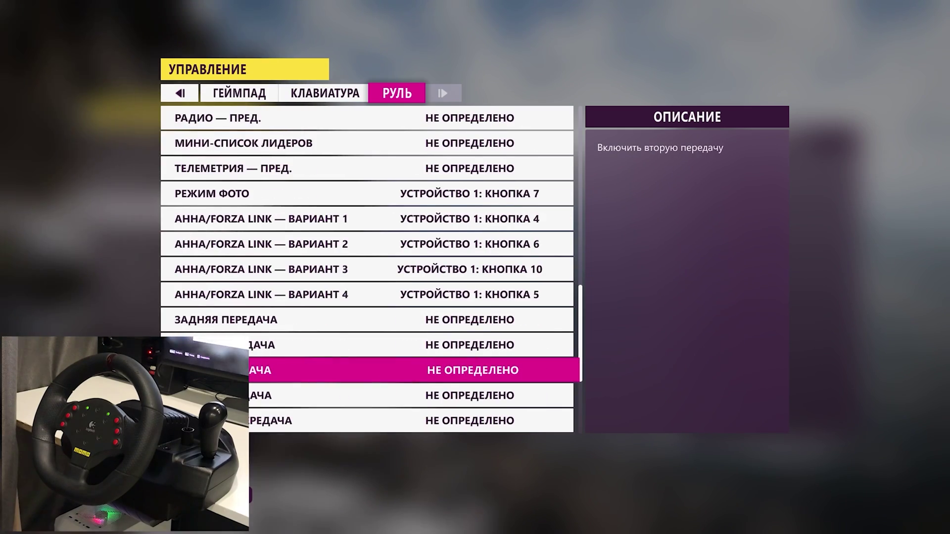
pyautogui.press('Down')
pyautogui.press('Down')
pyautogui.press('Down')
pyautogui.press('Down')
pyautogui.press('Down')
pyautogui.press('Down')
pyautogui.press('Down')
pyautogui.press('Up')
pyautogui.press('Up')
pyautogui.press('Up')
pyautogui.press('Up')
pyautogui.press('Up')
pyautogui.press('Up')
pyautogui.press('Up')
pyautogui.press('Up')
pyautogui.press('Up')
pyautogui.press('Up')
pyautogui.press('Up')
pyautogui.press('Up')
pyautogui.press('Up')
pyautogui.press('Up')
pyautogui.press('Up')
pyautogui.press('Up')
pyautogui.press('Up')
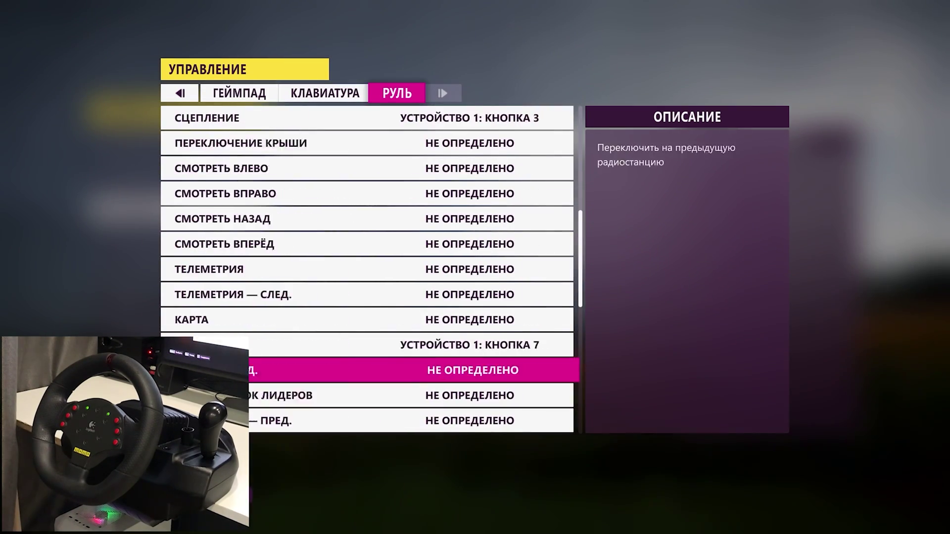
pyautogui.press('Up')
pyautogui.press('Up')
pyautogui.press('Up')
pyautogui.press('Up')
pyautogui.press('Up')
pyautogui.press('Up')
pyautogui.press('Up')
pyautogui.press('Up')
pyautogui.press('Up')
pyautogui.press('Up')
pyautogui.press('Up')
pyautogui.press('Up')
pyautogui.press('Up')
pyautogui.press('Up')
pyautogui.press('Up')
pyautogui.press('Up')
pyautogui.press('Up')
pyautogui.press('Up')
pyautogui.press('Up')
pyautogui.press('Up')
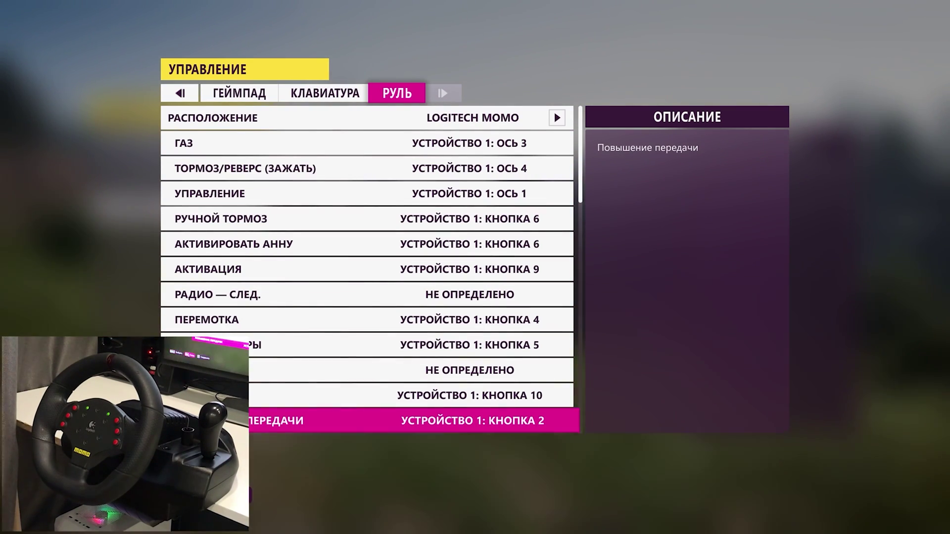
pyautogui.press('Escape')
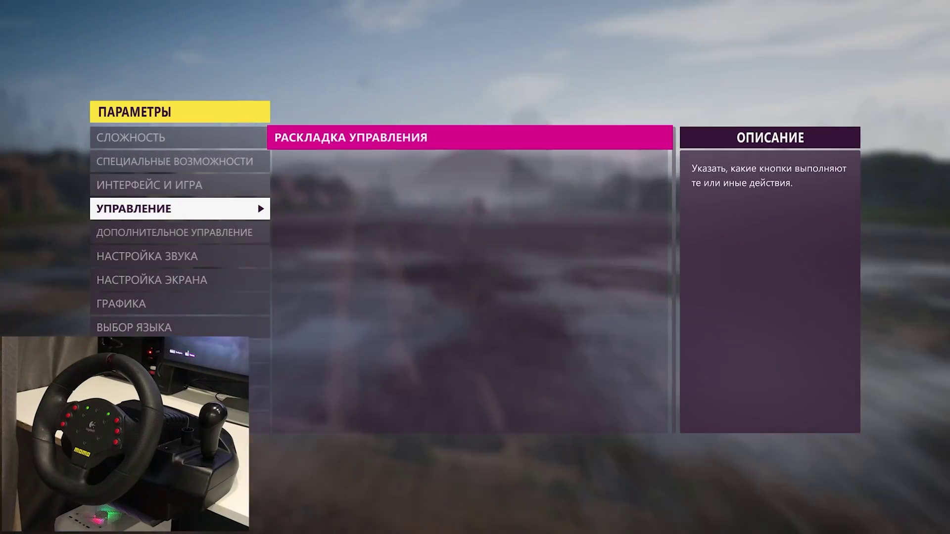
pyautogui.press('Escape')
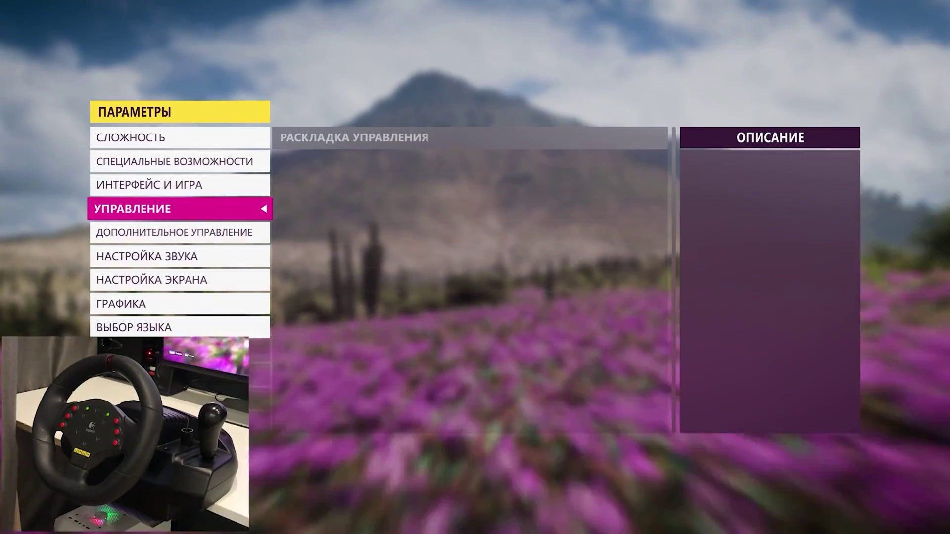
# Step: Open the advanced controls settings (Дополнительное управление) and review the options from vibration through mouse free look
pyautogui.press('Down')
pyautogui.press('Down')
pyautogui.press('Up')
pyautogui.press('Return')
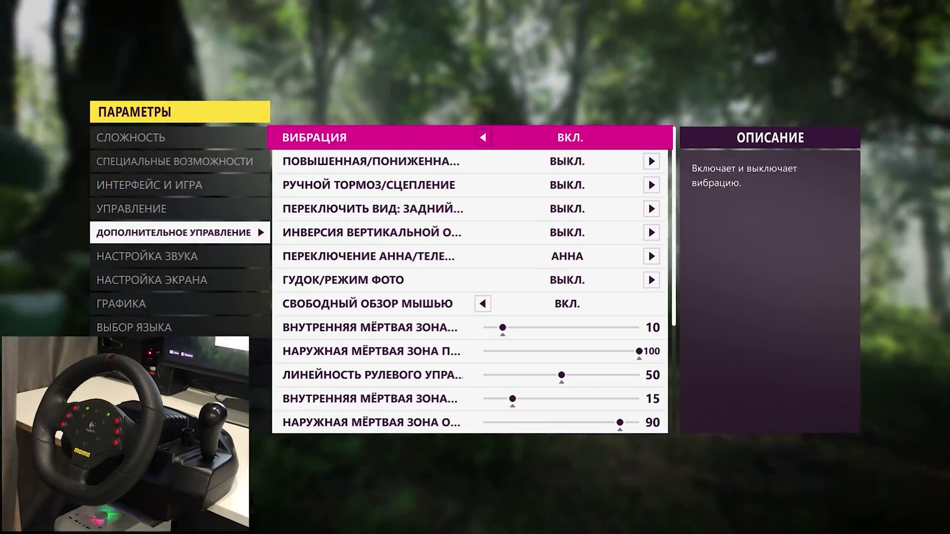
pyautogui.press('Down')
pyautogui.press('Up')
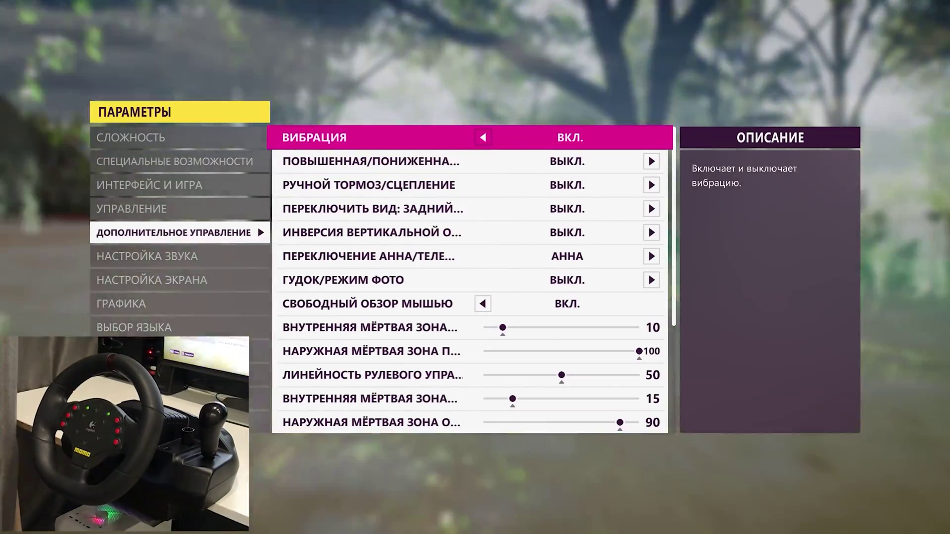
pyautogui.press('Down')
pyautogui.press('Up')
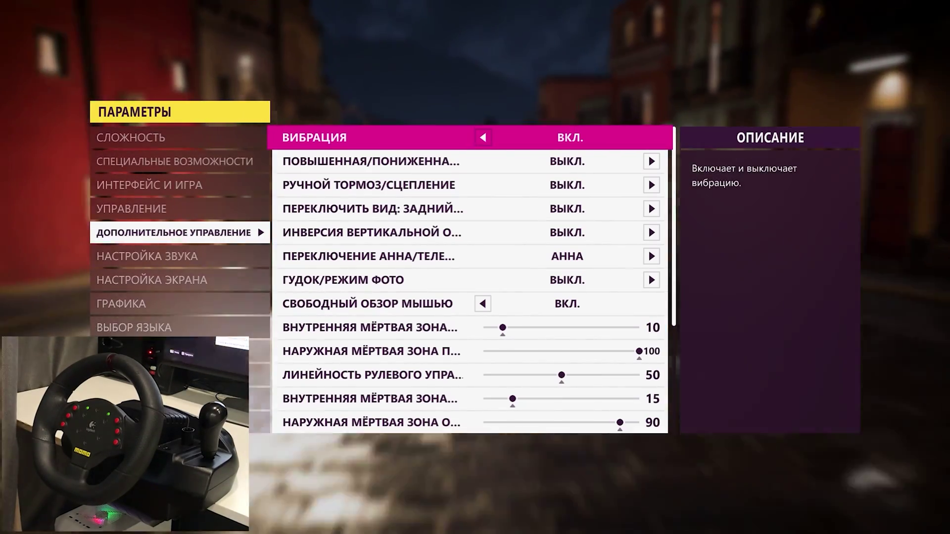
pyautogui.press('Down')
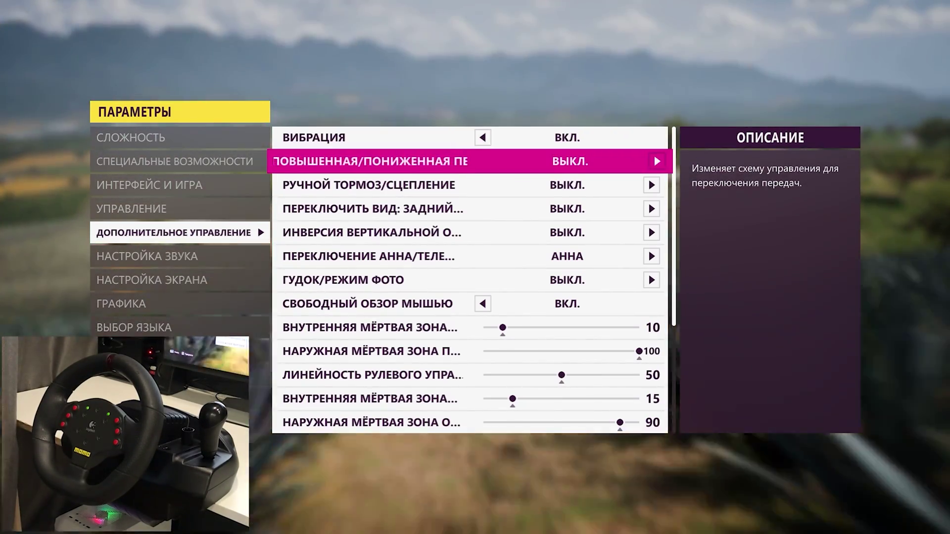
pyautogui.press('Down')
pyautogui.press('Down')
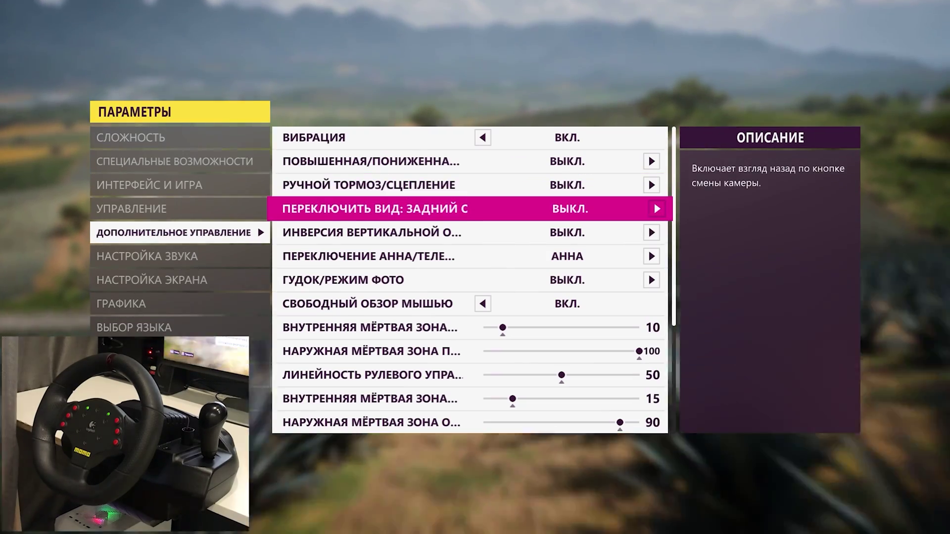
pyautogui.press('Down')
pyautogui.press('Down')
pyautogui.press('Down')
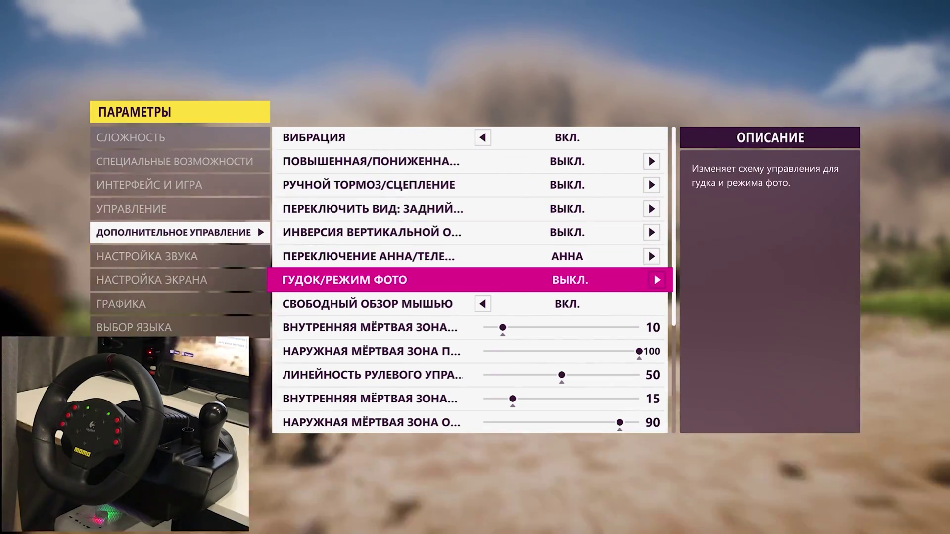
pyautogui.press('Down')
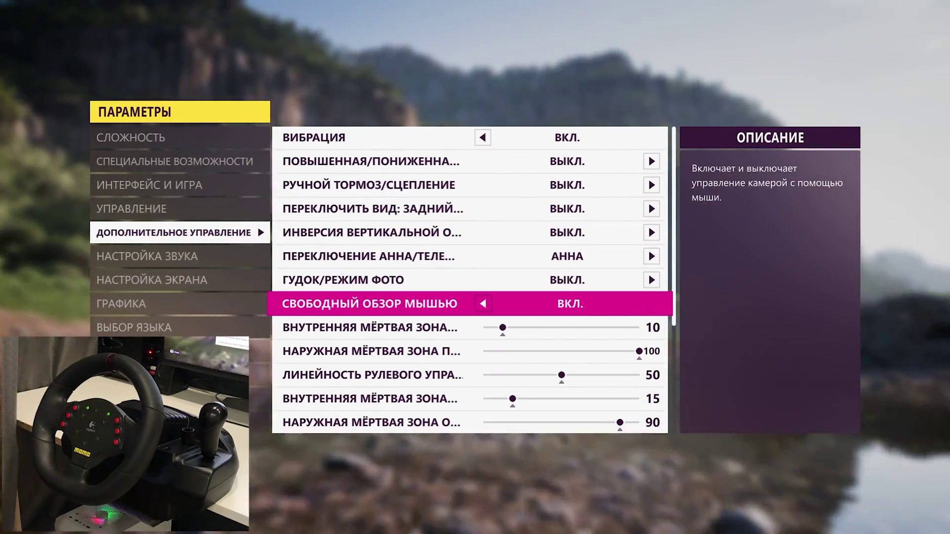
# Step: Examine the steering, throttle, brake, clutch and handbrake dead zones, steering linearity and vibration level, and exit the settings to the start menu
pyautogui.press('Down')
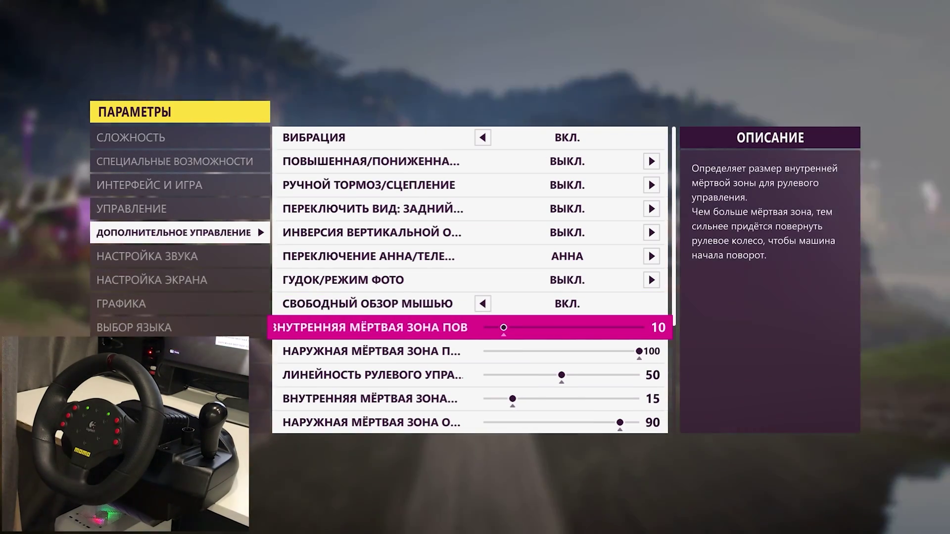
pyautogui.press('Up')
pyautogui.press('Down')
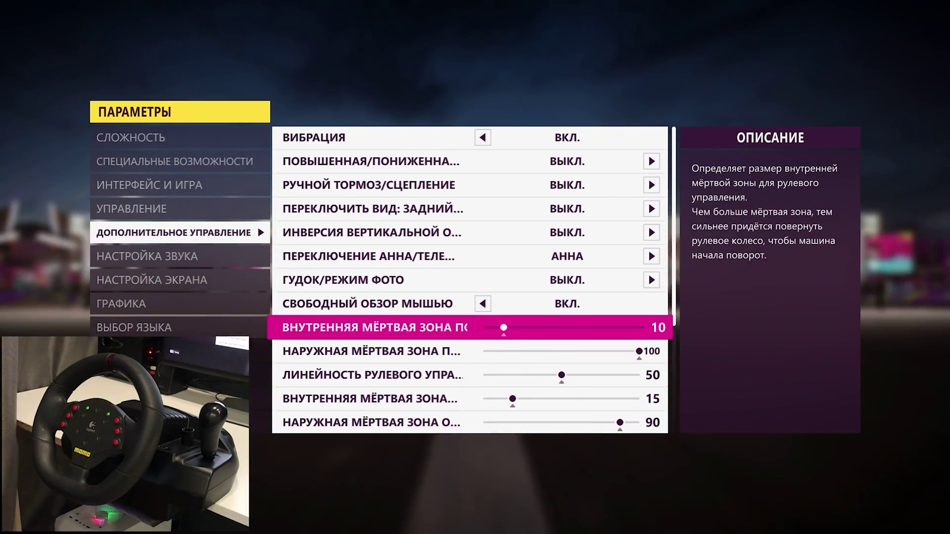
pyautogui.press('Down')
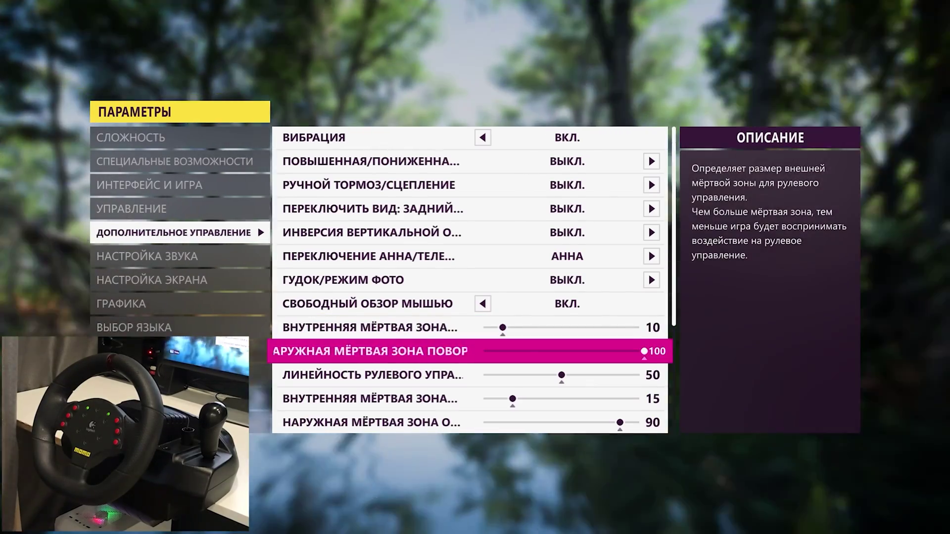
pyautogui.press('Down')
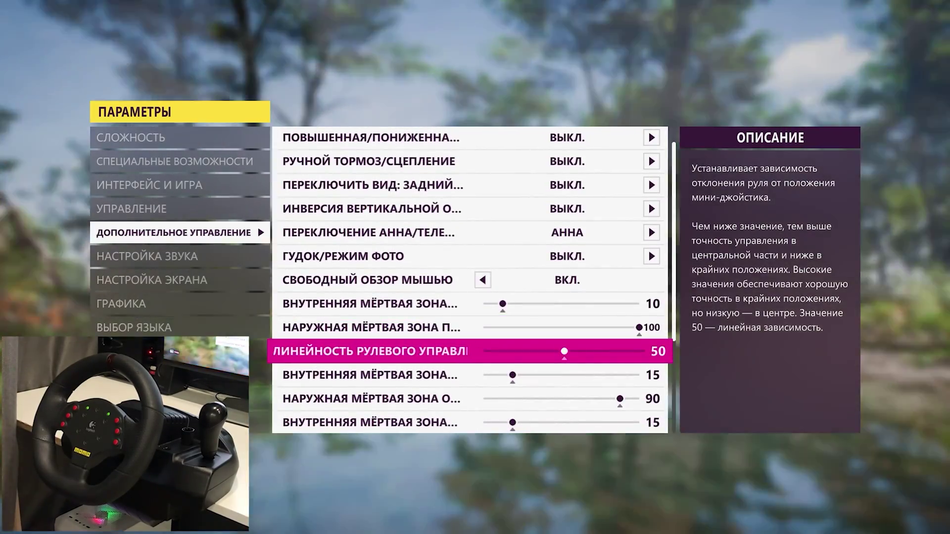
pyautogui.press('Down')
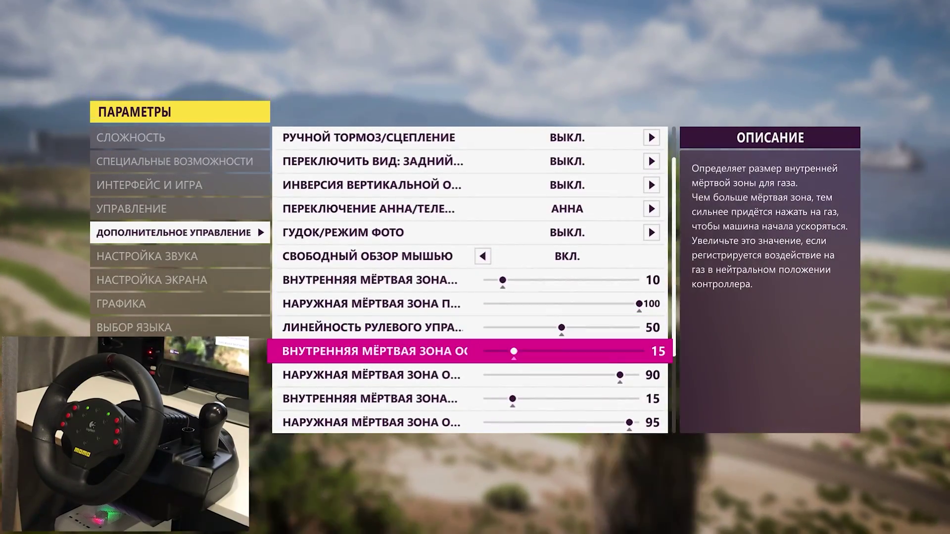
pyautogui.press('Down')
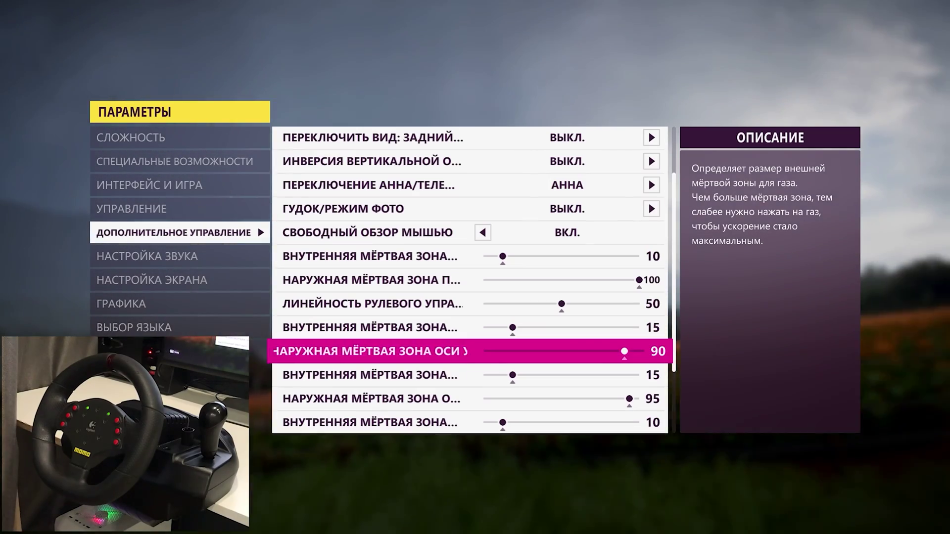
pyautogui.press('Down')
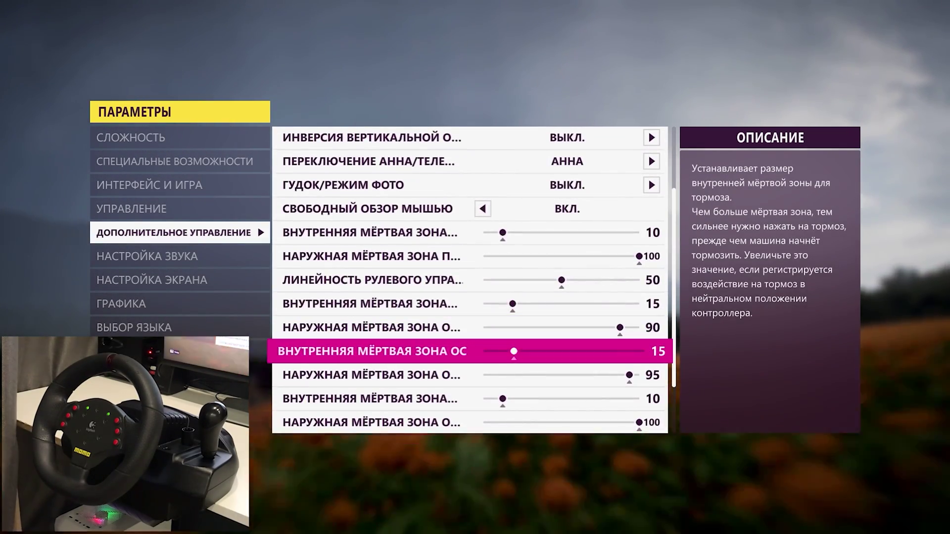
pyautogui.press('Down')
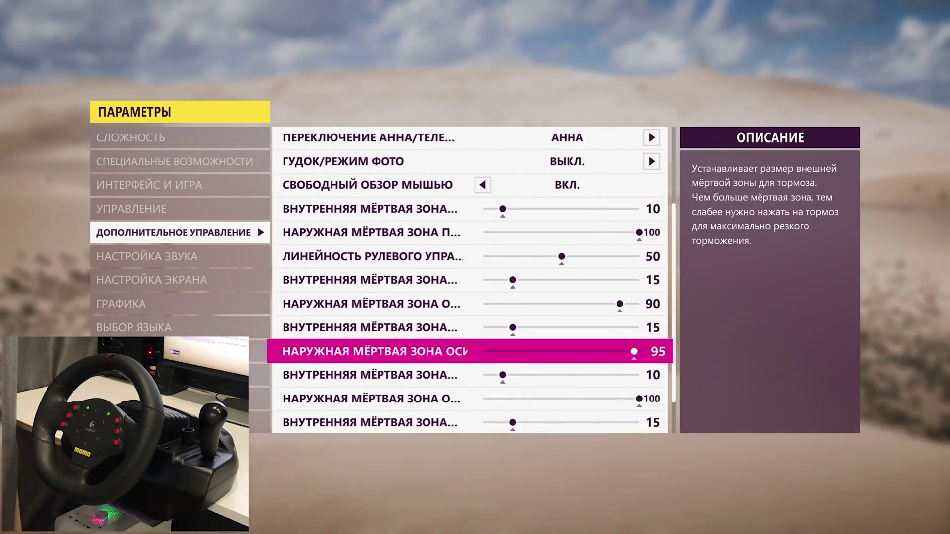
pyautogui.press('Down')
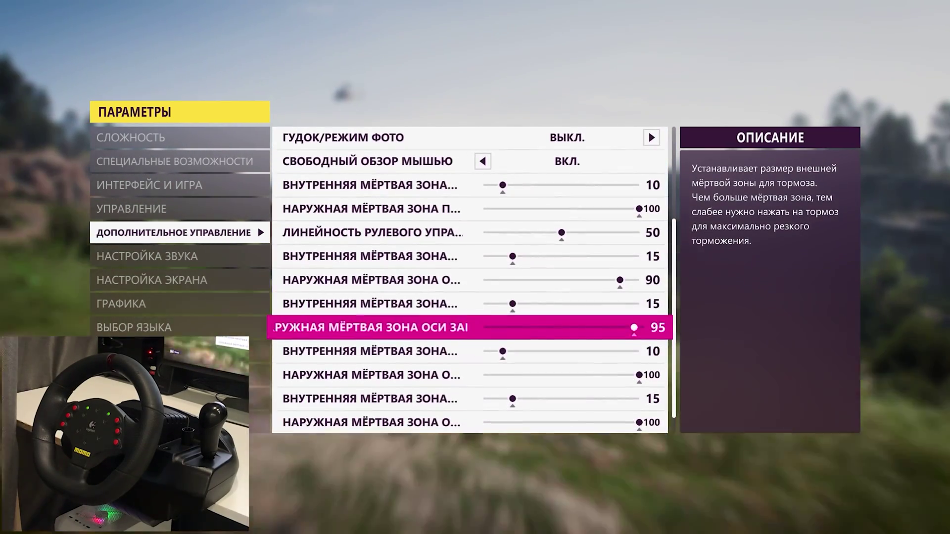
pyautogui.press('Down')
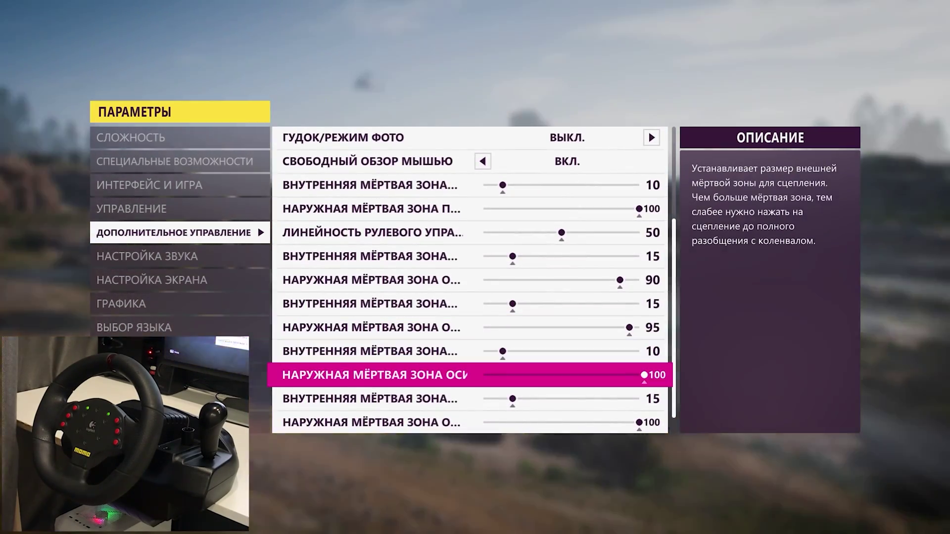
pyautogui.press('Down')
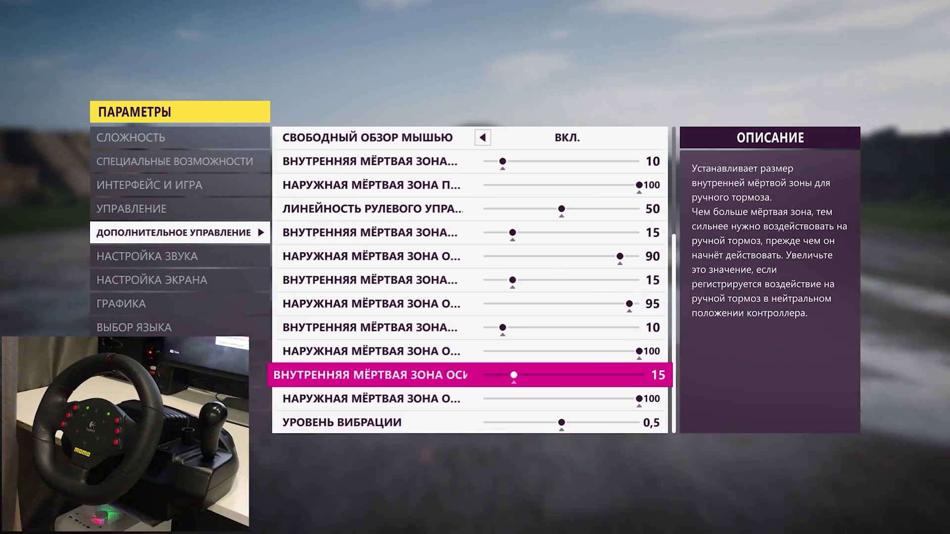
pyautogui.press('Down')
pyautogui.press('Down')
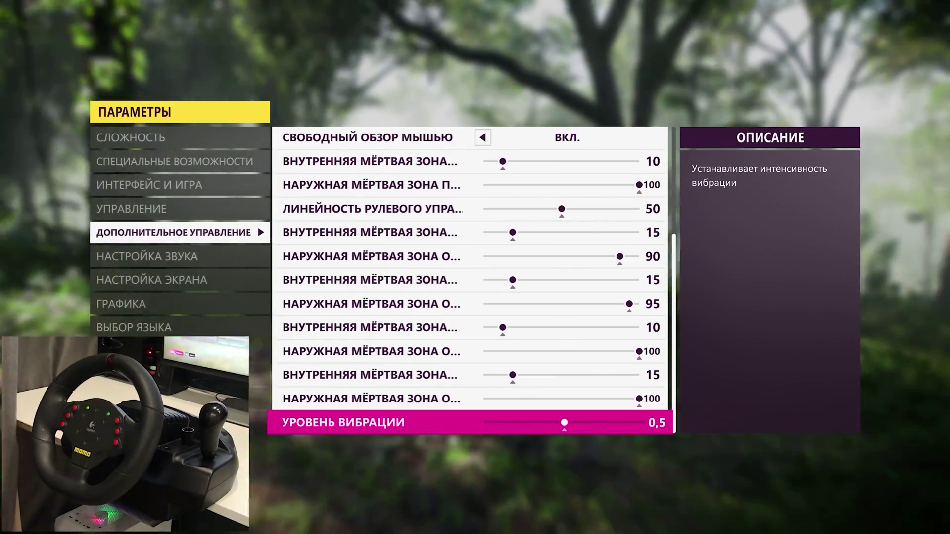
pyautogui.press('Escape')
pyautogui.press('Escape')
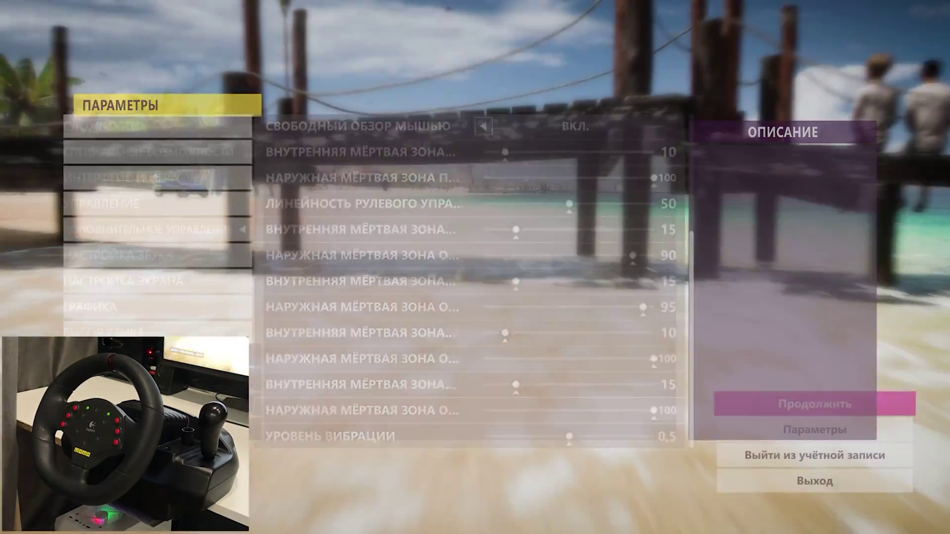